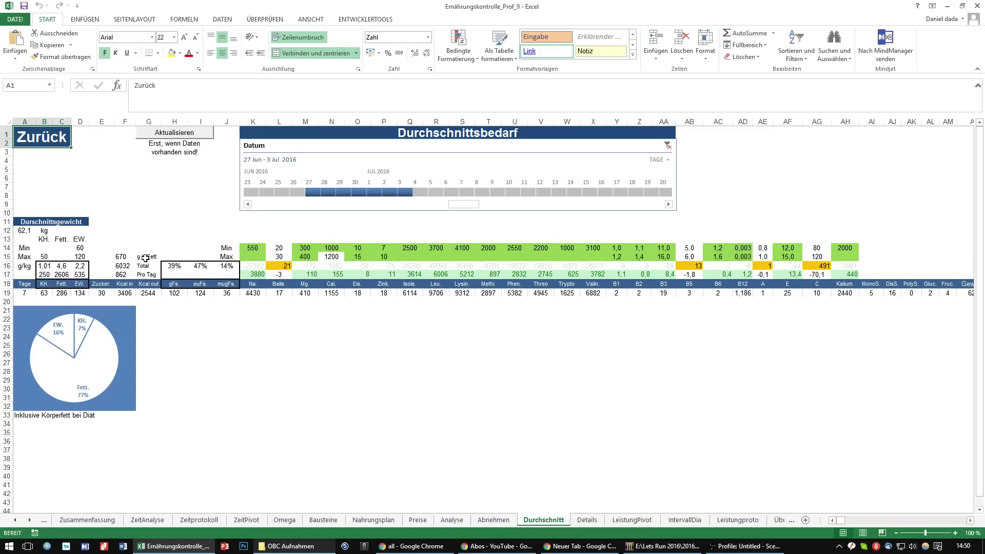
- Go back from the averages sheet to the overview and open the Gewicht sheet to view the weight curve
click(45, 146)
click(133, 135)
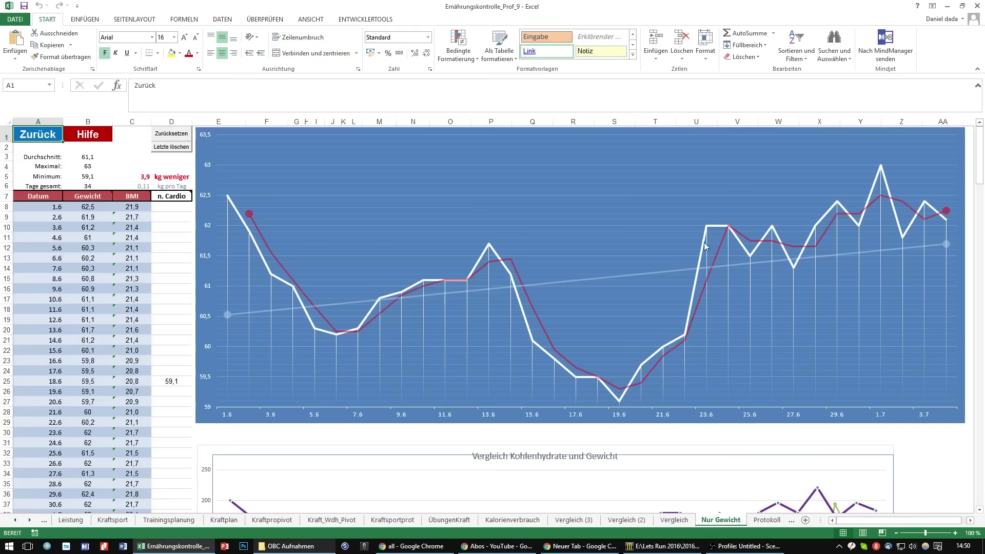
mouse_move(743, 251)
- Leave the weight sheet, open the Körpermaße sheet and examine its circumference and body-fat tables from the first columns on
click(38, 136)
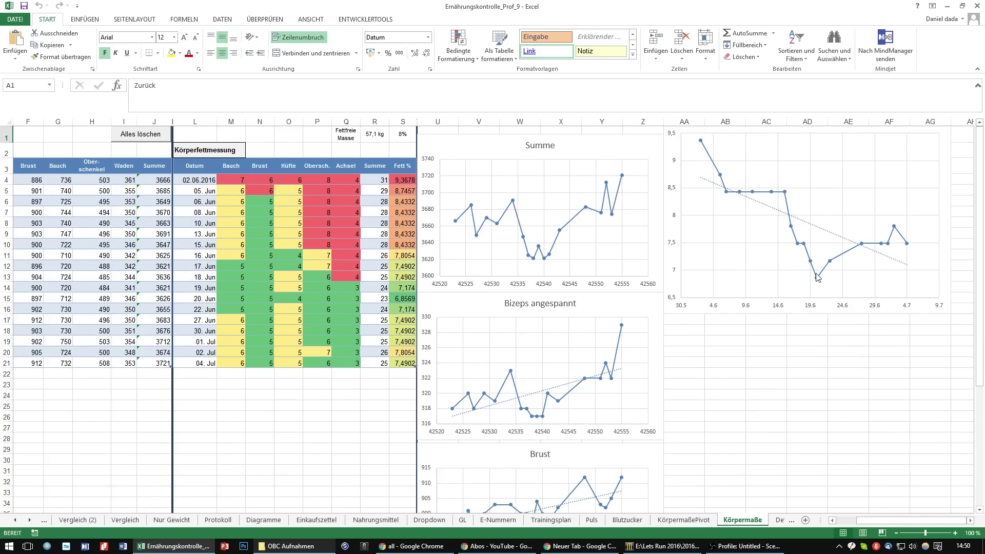
drag(872, 519, 842, 520)
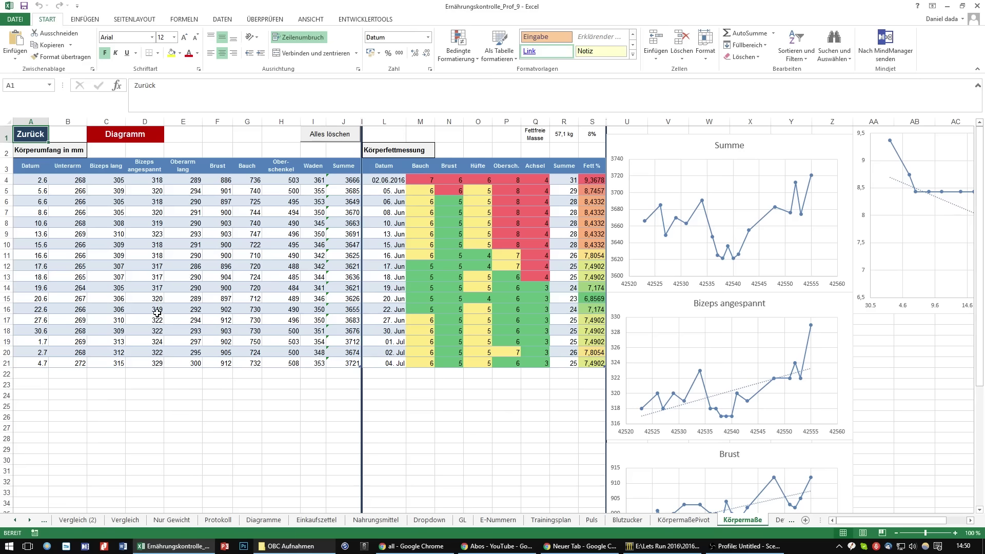
scroll(185, 341, down, 2)
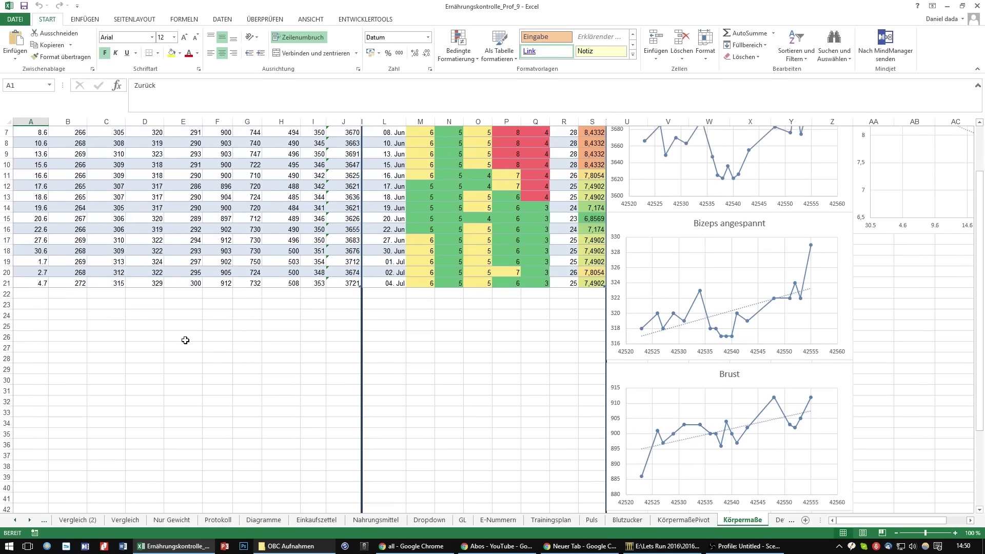
scroll(185, 342, up, 2)
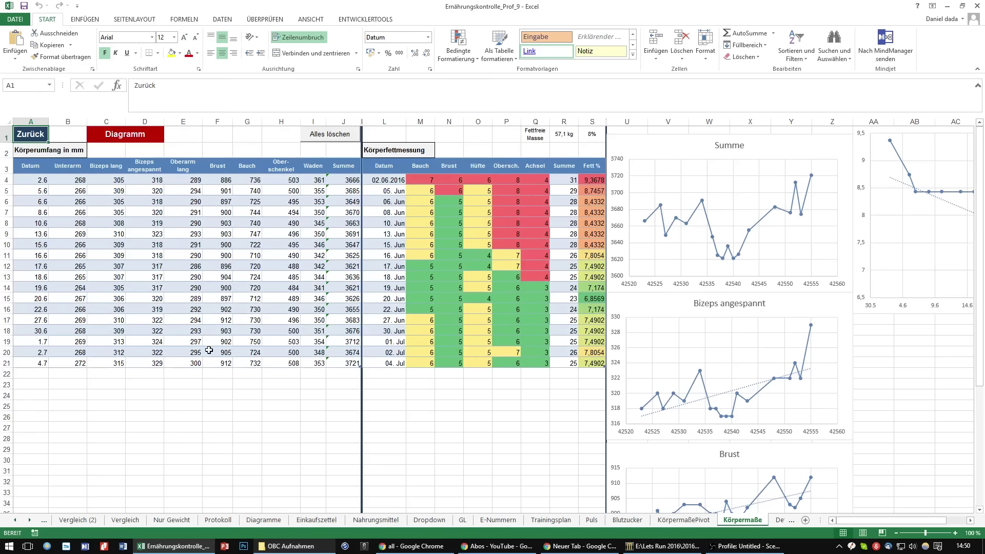
scroll(260, 367, down, 3)
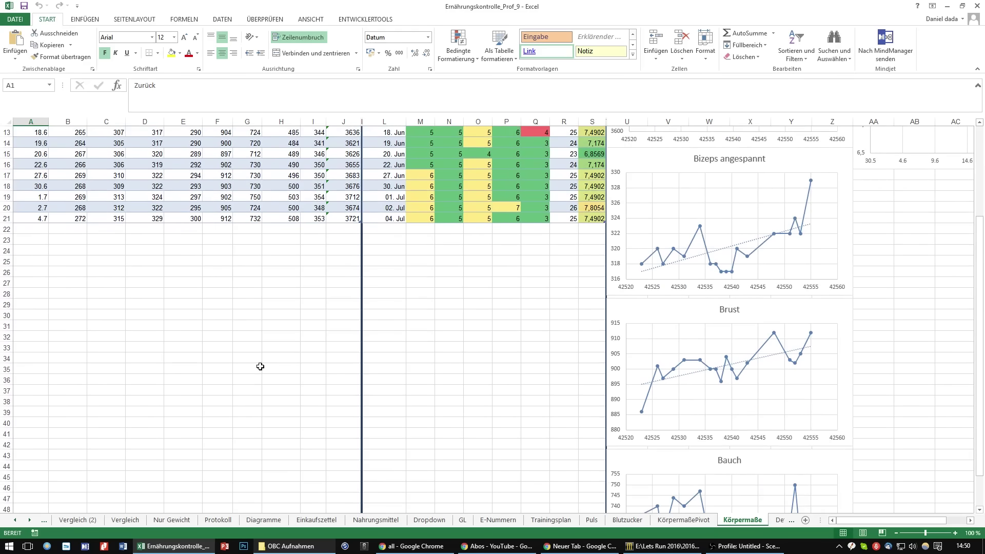
scroll(259, 367, up, 3)
scroll(275, 361, down, 3)
scroll(275, 362, up, 3)
scroll(616, 389, down, 1)
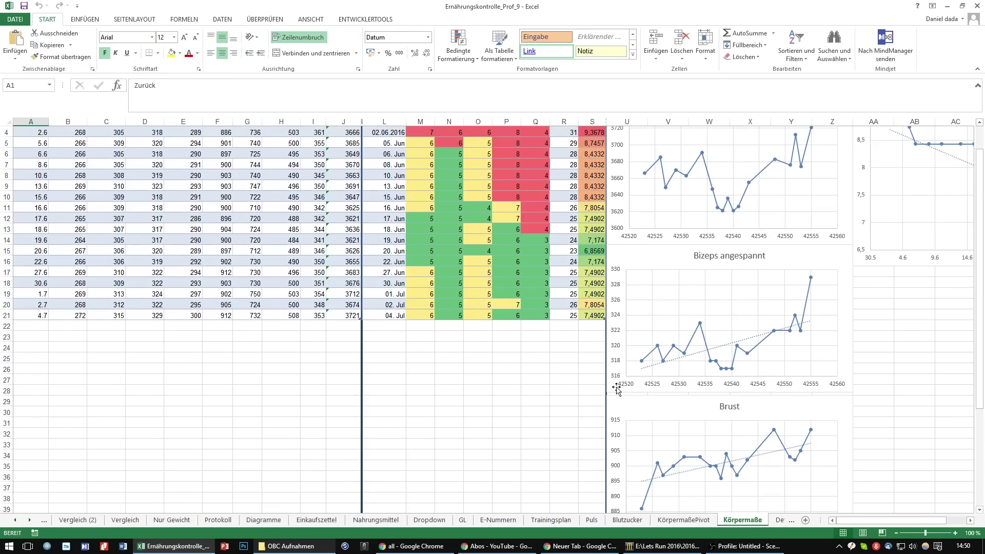
scroll(747, 306, up, 1)
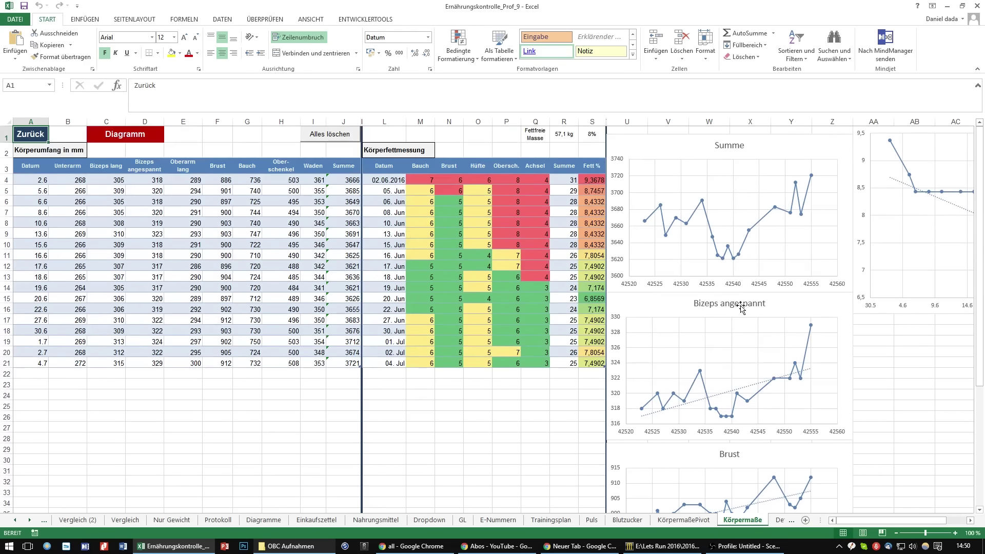
- Examine the Bizeps angespannt, Brust, Bauch, Ober-schenkel and Waden charts on the Körpermaße sheet, returning to the start of the sheet
scroll(742, 308, down, 2)
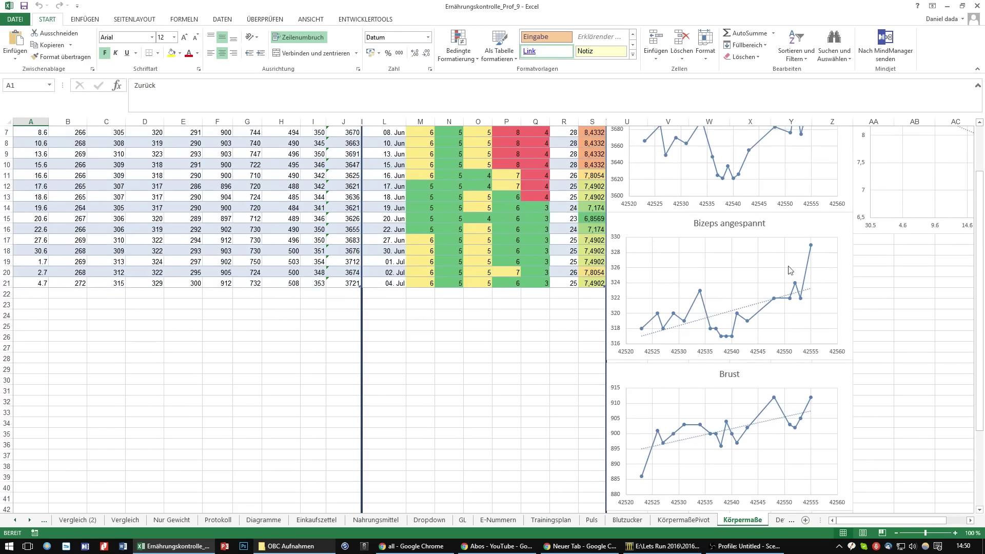
scroll(767, 296, down, 1)
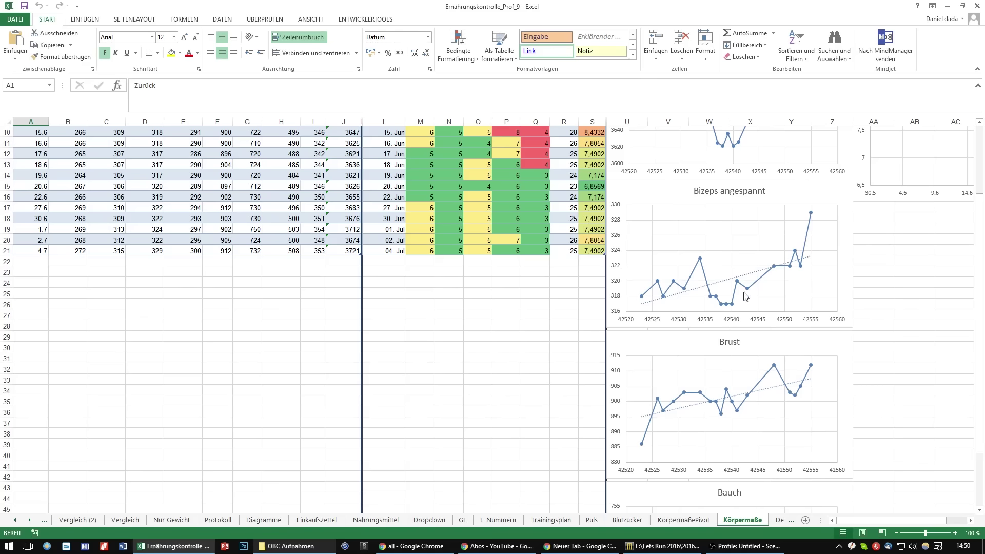
scroll(735, 299, down, 1)
scroll(593, 298, up, 1)
scroll(646, 380, down, 2)
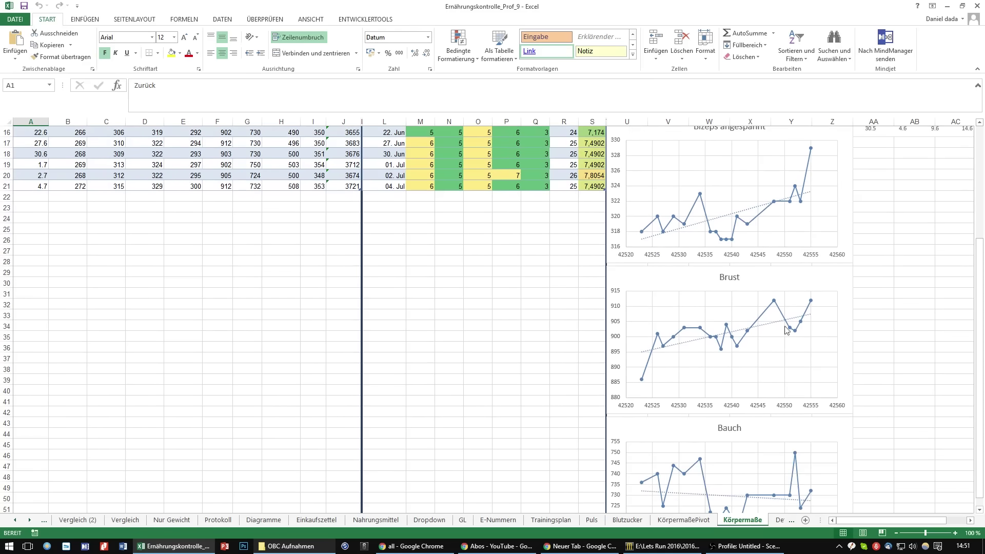
scroll(718, 370, down, 3)
scroll(726, 371, down, 2)
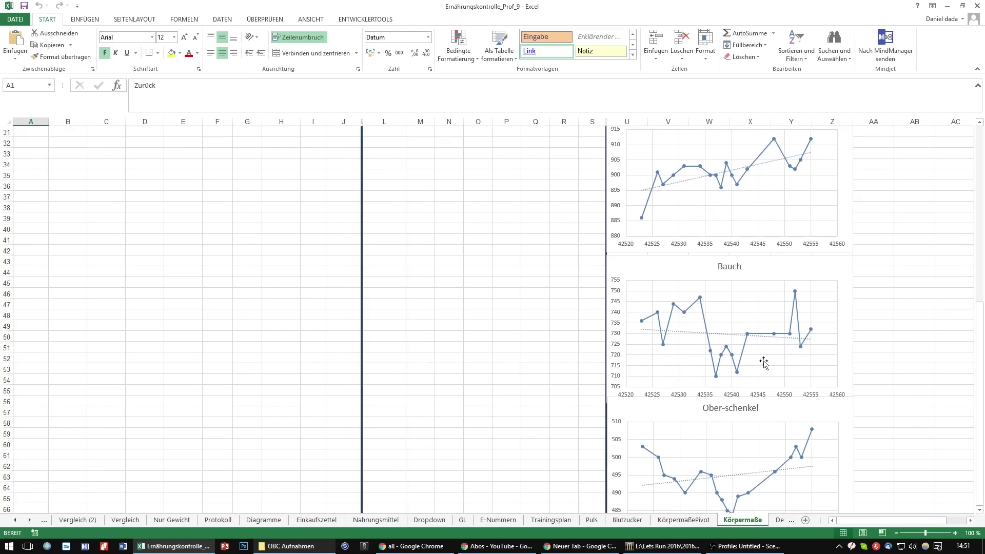
scroll(696, 376, down, 3)
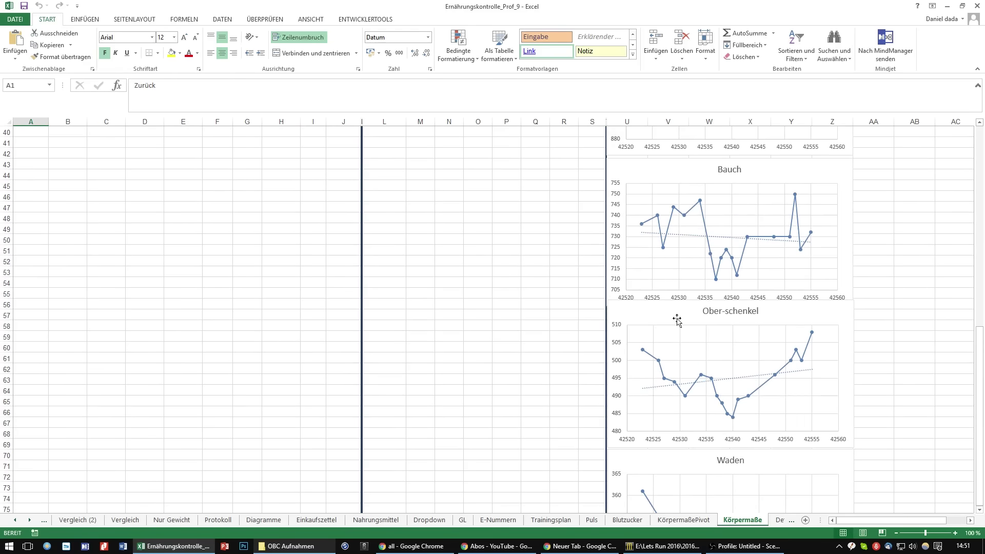
scroll(657, 343, down, 1)
scroll(656, 340, down, 2)
scroll(655, 360, up, 2)
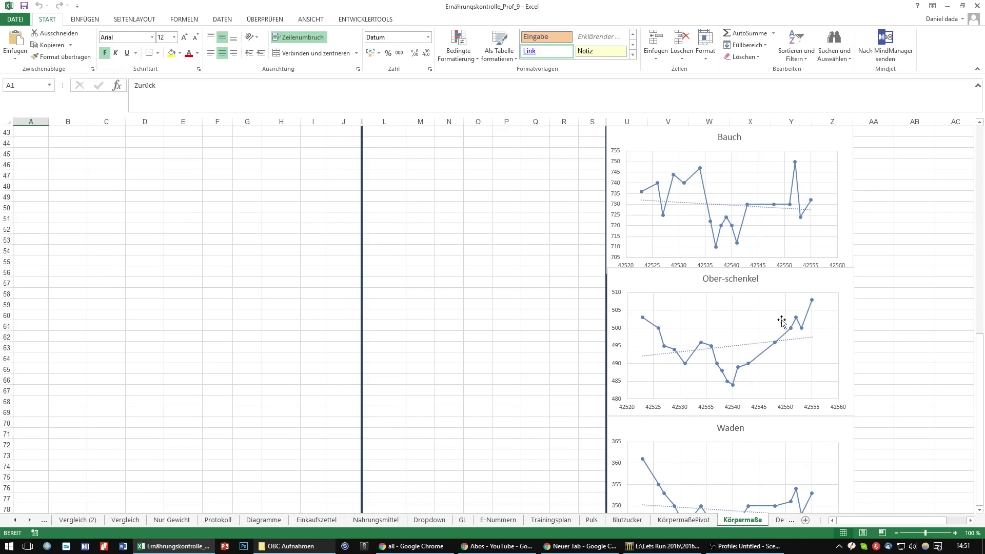
scroll(712, 357, down, 2)
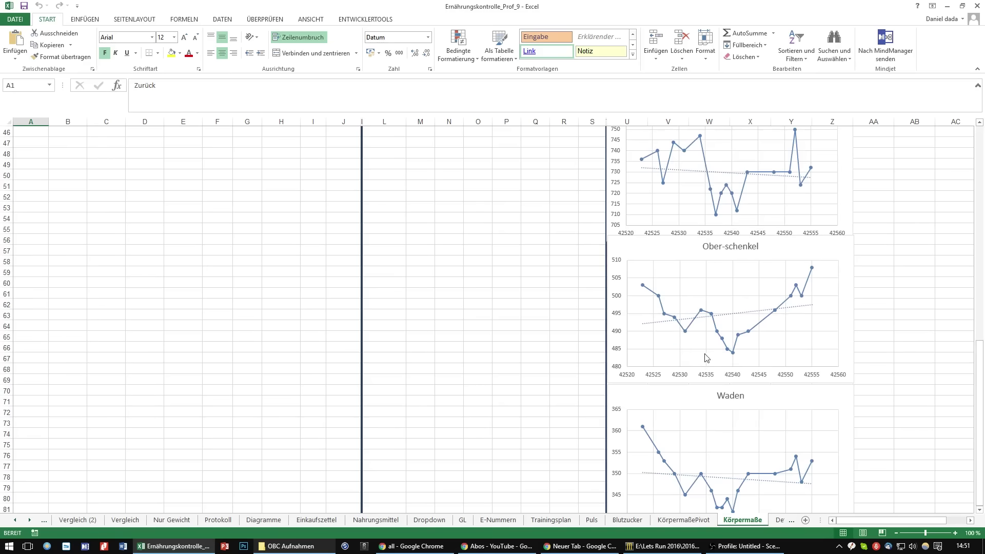
scroll(696, 353, down, 2)
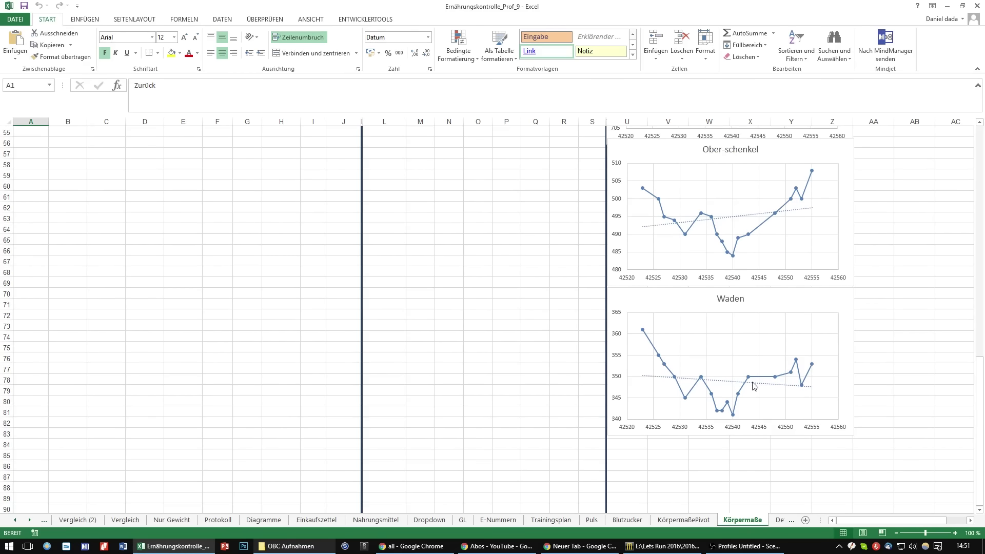
scroll(754, 384, down, 3)
scroll(739, 380, up, 20)
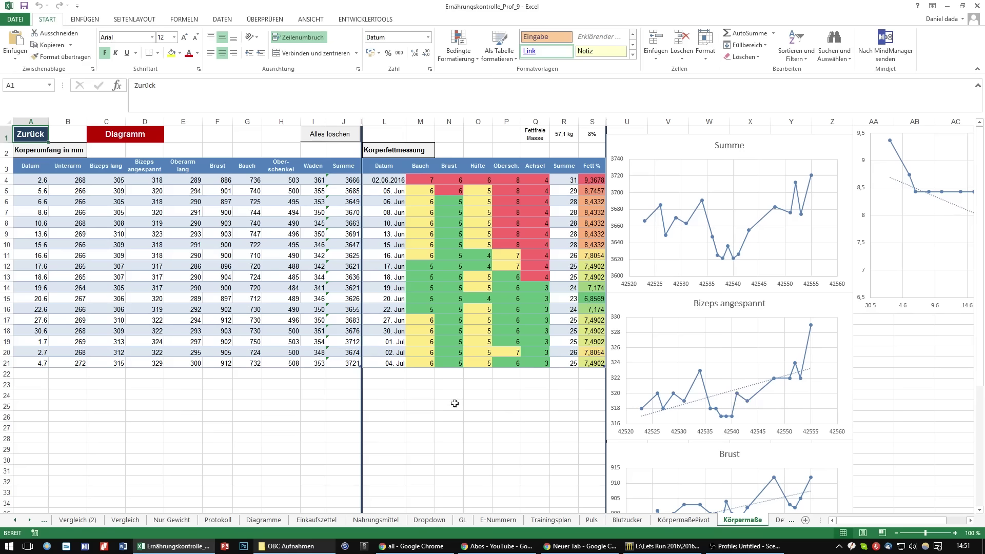
scroll(698, 429, down, 1)
scroll(734, 385, up, 1)
- Return to the overview, open the Kraft training sheet and show its progress diagram
click(36, 136)
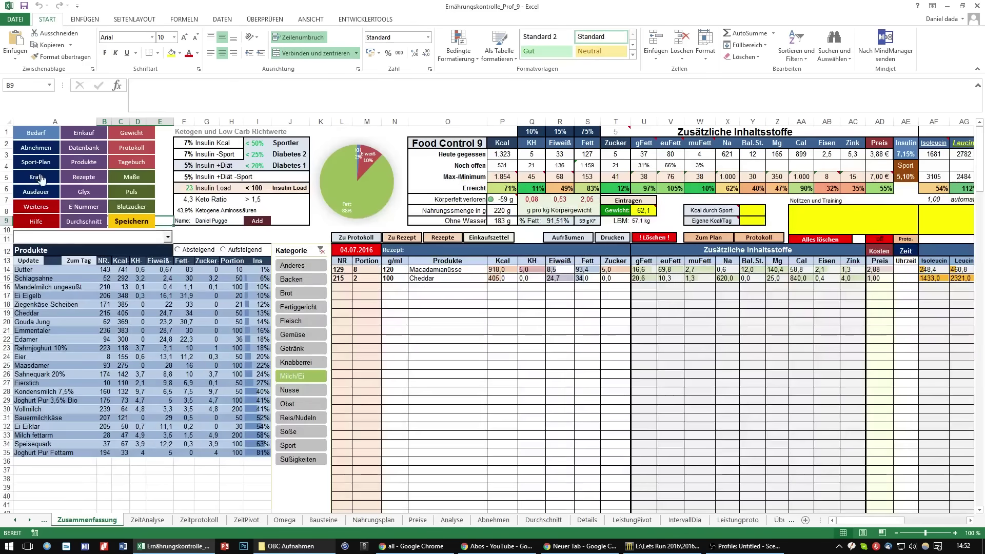
click(41, 180)
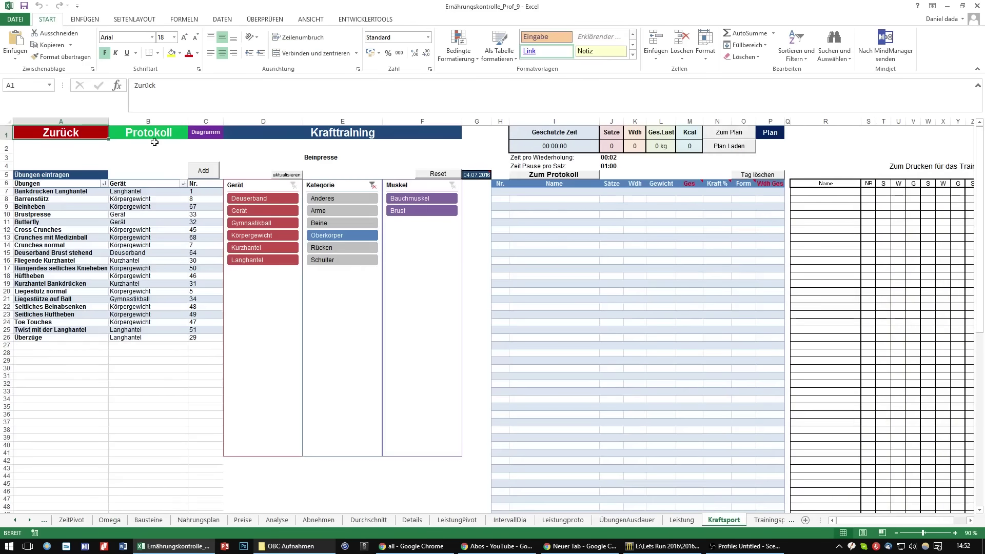
click(197, 133)
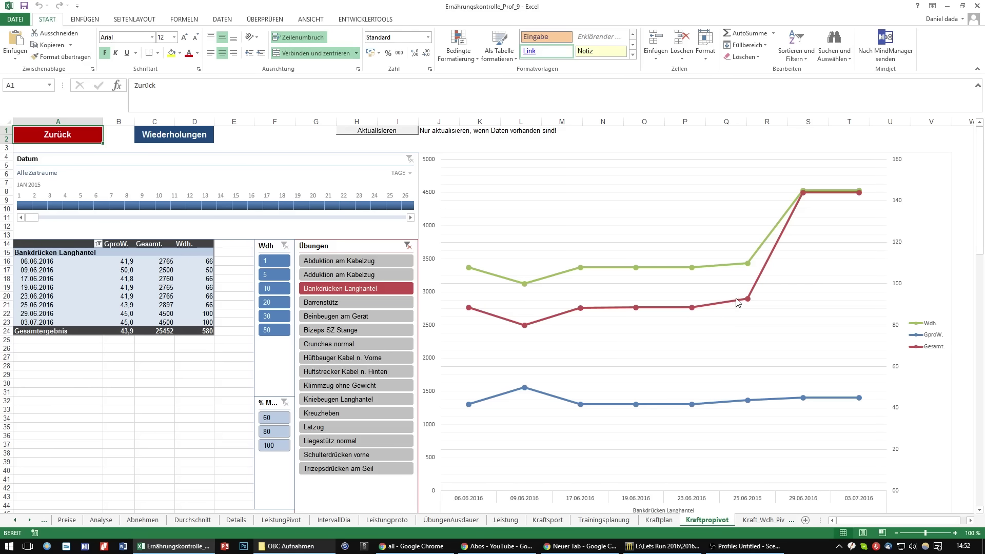
- Filter the strength diagram by exercise to Bizeps SZ Stange, Schulterdrücken vorne and finally Trizepsdrücken am Seil
mouse_move(731, 309)
click(371, 331)
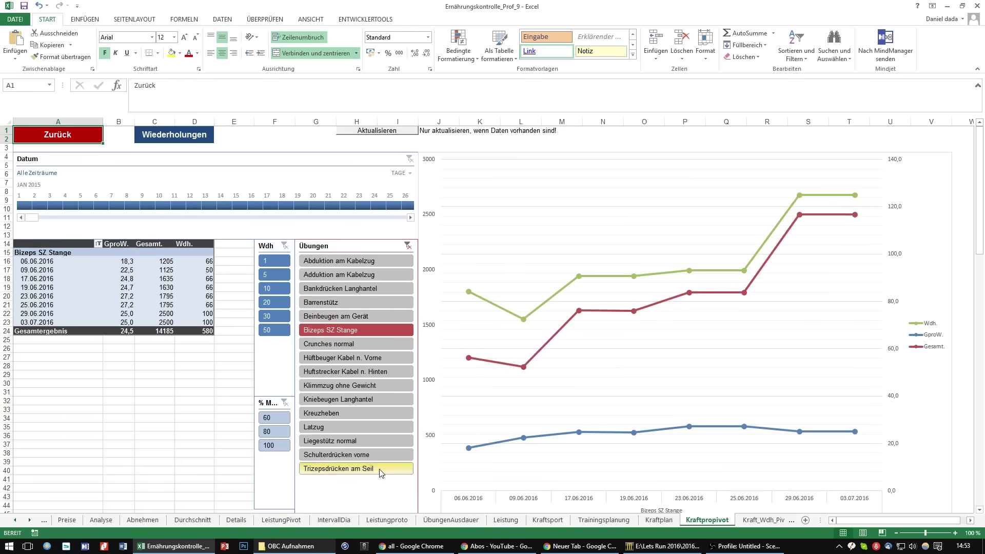
click(378, 455)
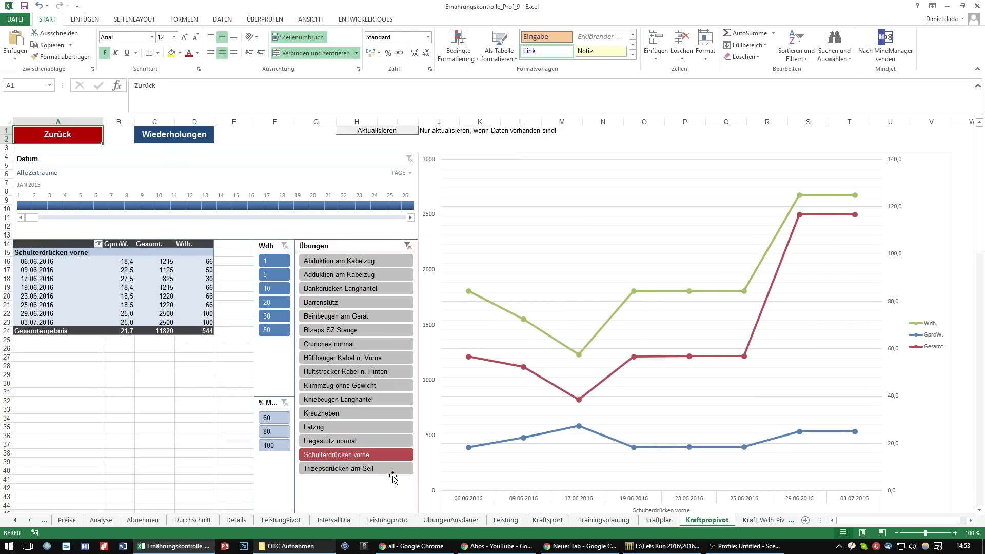
click(383, 469)
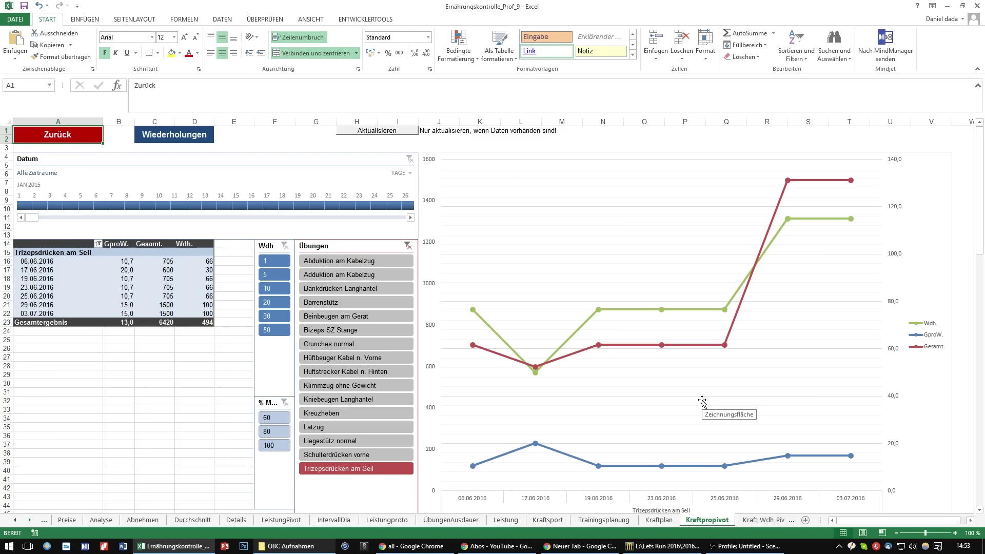
- Go back through the training sheet to the overview and open the HRV sheet to examine its table and chart
click(69, 136)
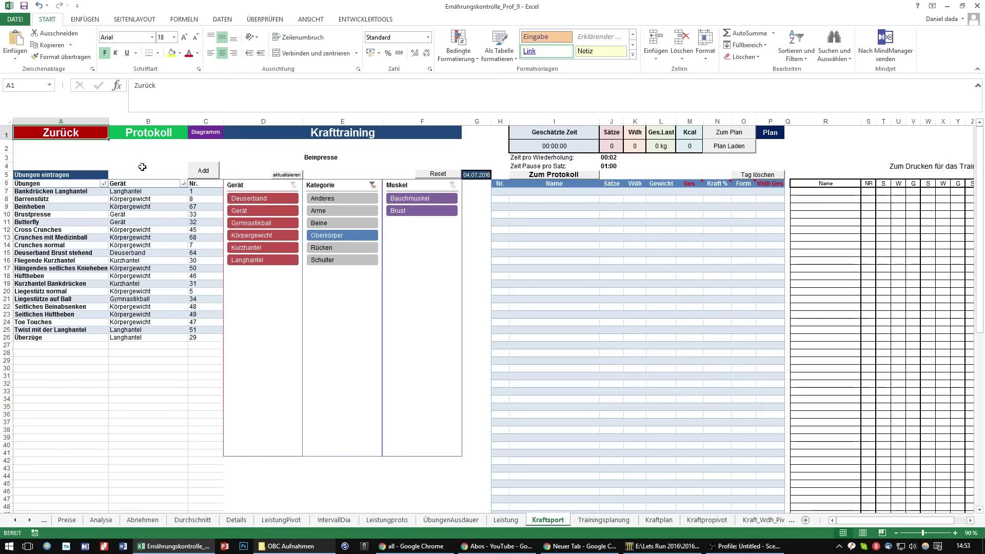
click(68, 141)
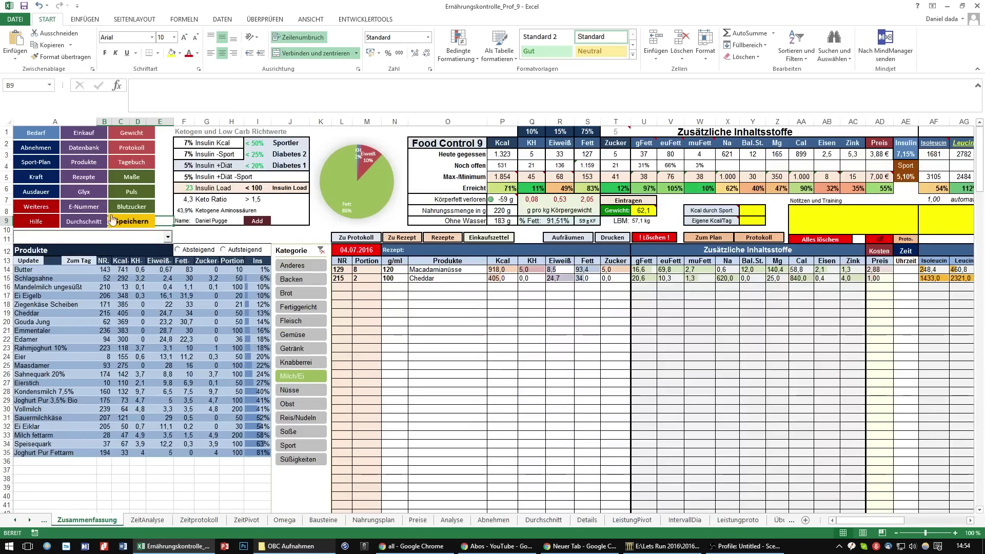
click(42, 521)
click(64, 521)
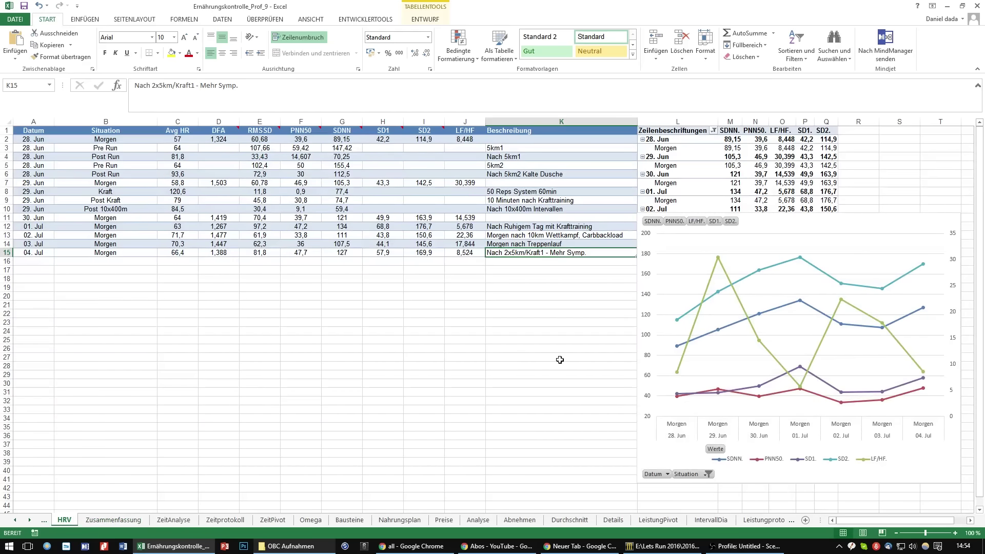
click(424, 323)
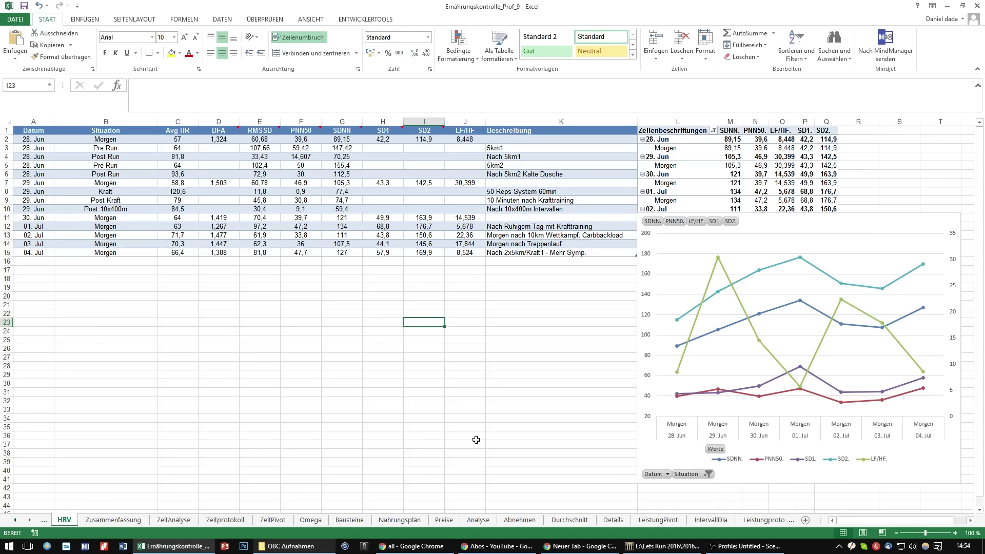
mouse_move(799, 302)
- Switch from the HRV sheet to the Zusammenfassung overview and reopen the Maße sheet with the body measurements
click(134, 522)
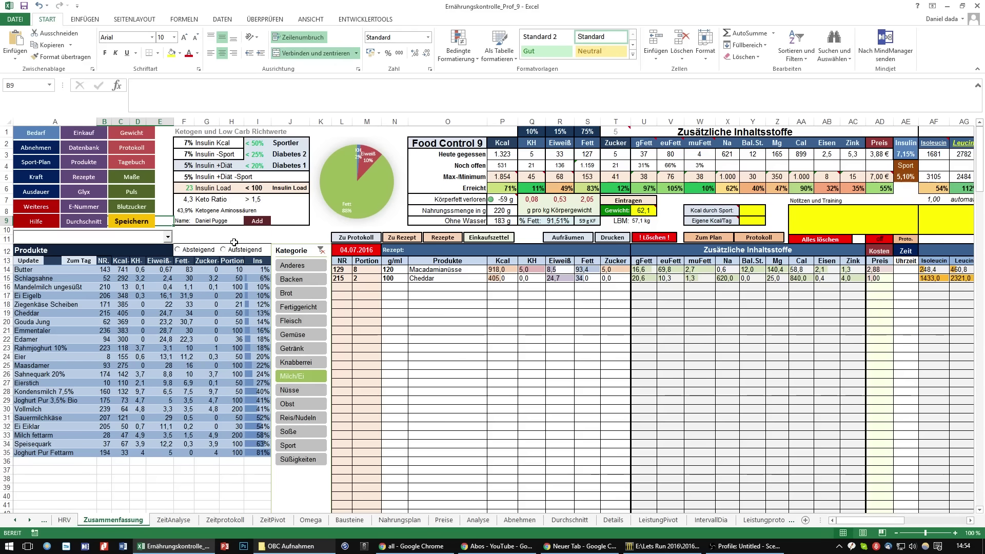
click(319, 239)
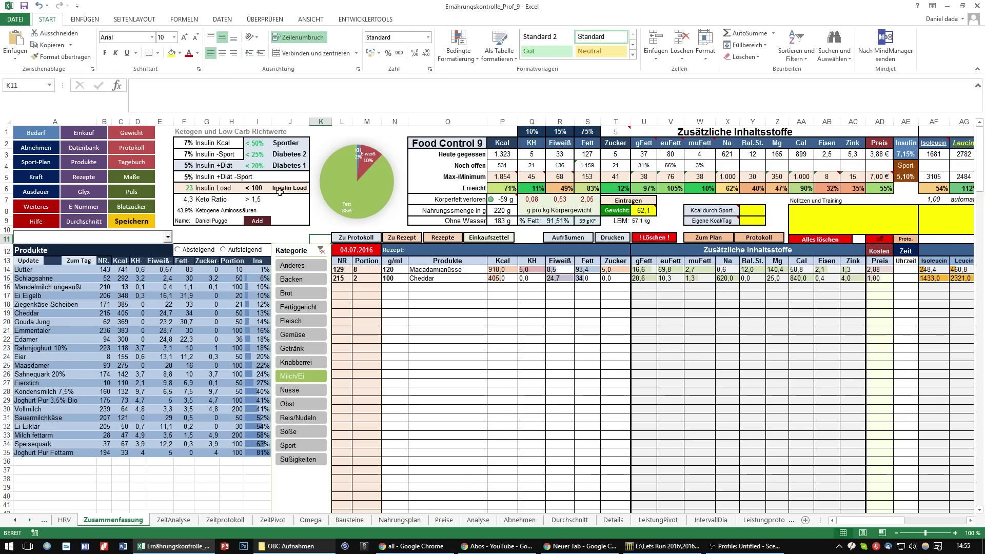
click(147, 179)
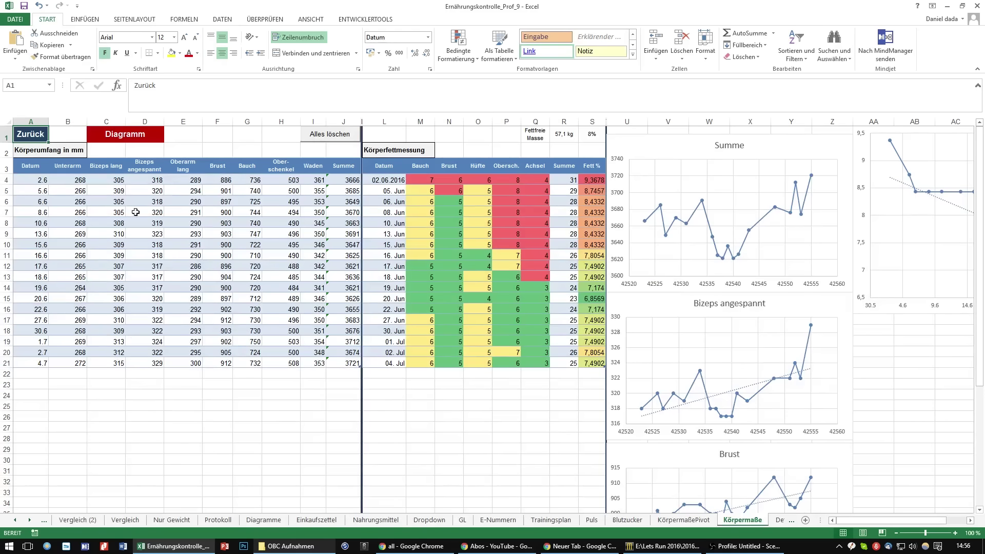
- Step through the Bizeps angespannt column cell by cell to compare its entries, ending on the 4.7 row
click(148, 329)
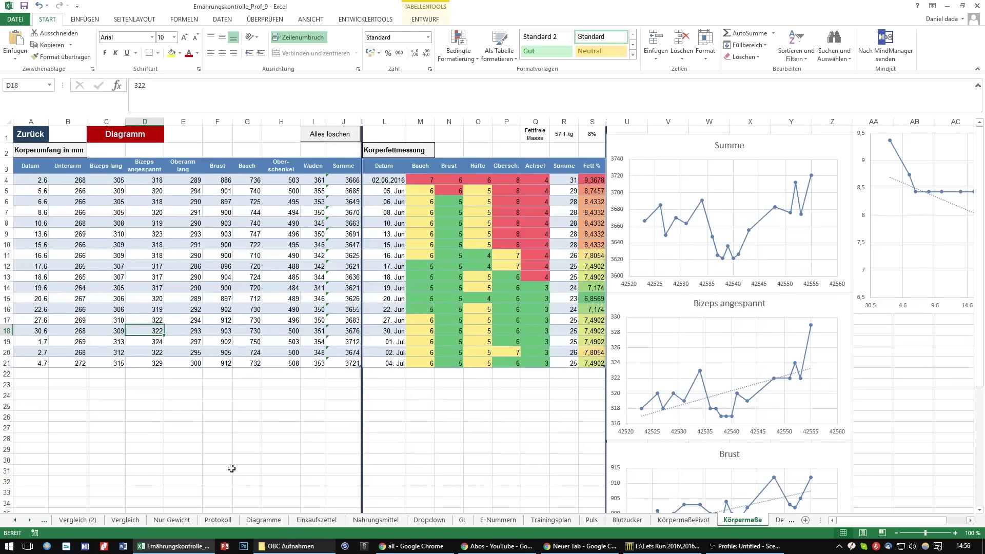
key(Down)
key(Down)
key(Up)
key(Up)
key(Up)
key(Up)
key(Up)
key(Up)
key(Up)
key(Down)
key(Down)
key(Down)
key(Up)
key(Down)
key(Down)
key(Down)
key(Down)
key(Down)
key(Down)
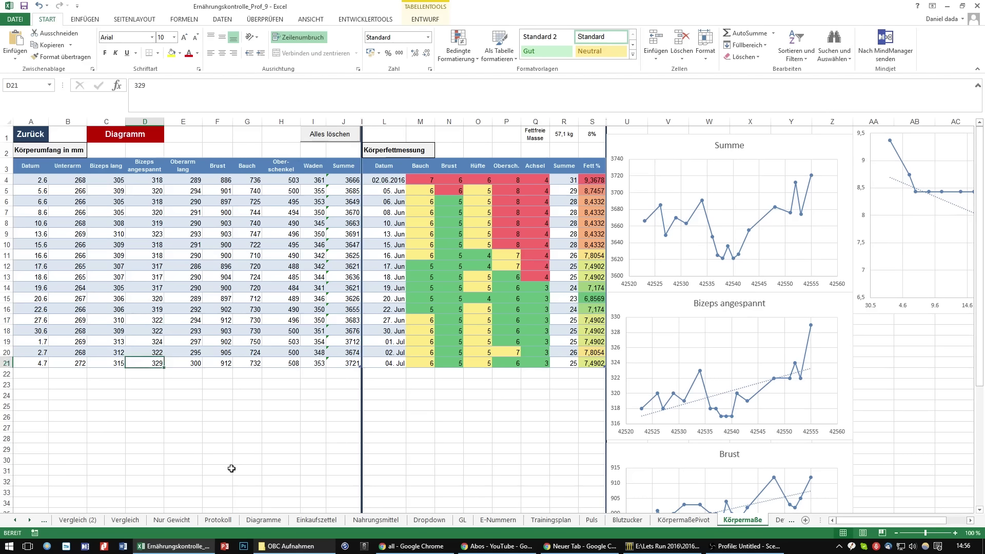
key(Up)
key(Down)
- Return to the Zusammenfassung overview and select the empty Portion cell M18 in the daily food list
click(39, 136)
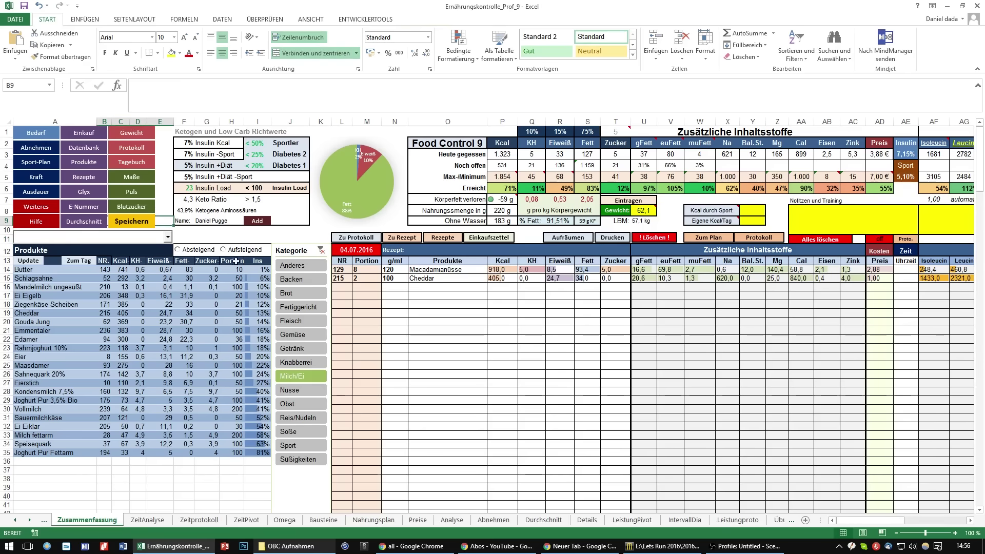
click(316, 238)
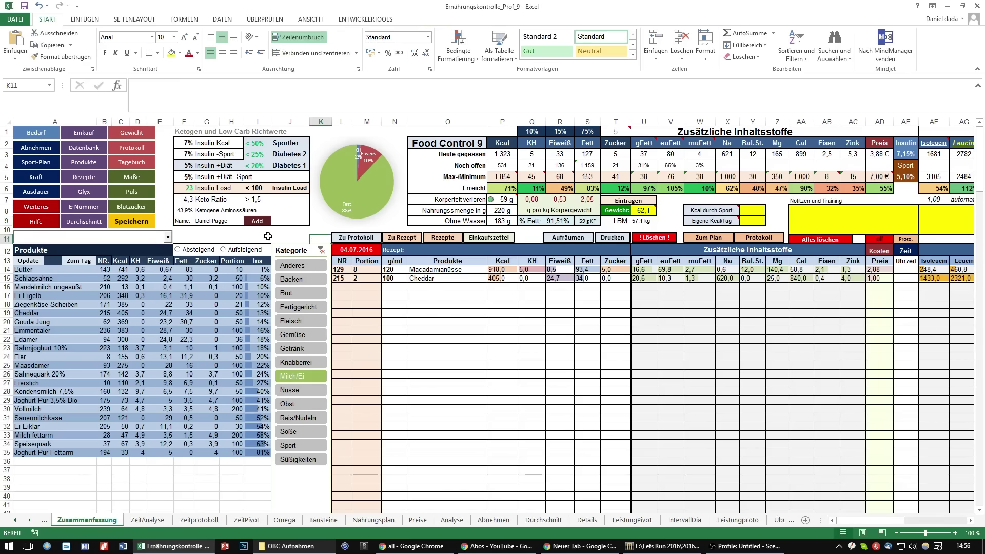
click(244, 235)
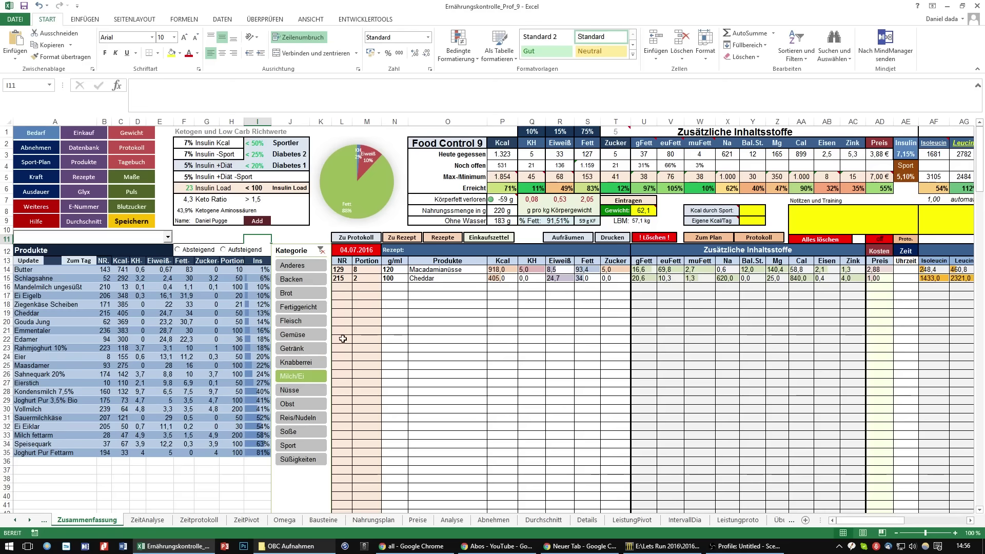
click(367, 306)
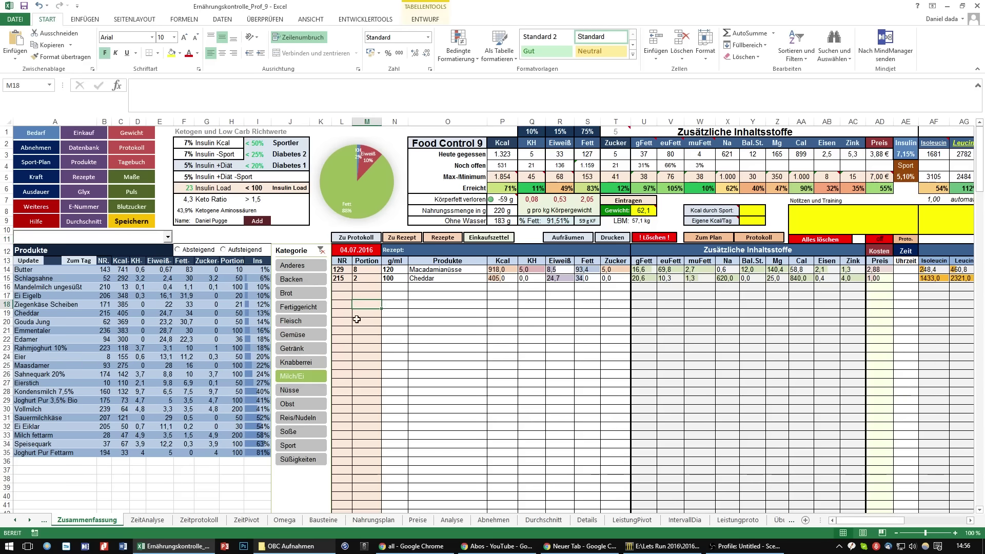